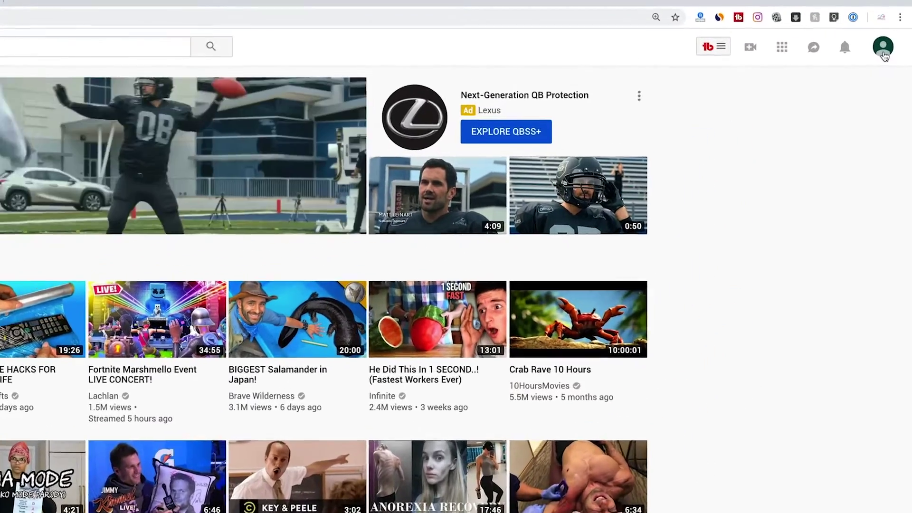
- Open the channel in YouTube Studio from the account menu and show the Other features list
left_click(884, 51)
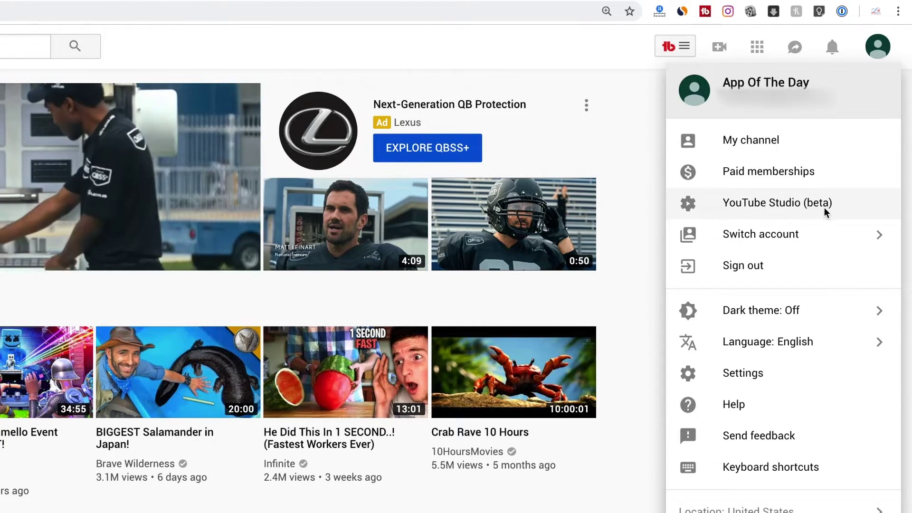
left_click(784, 212)
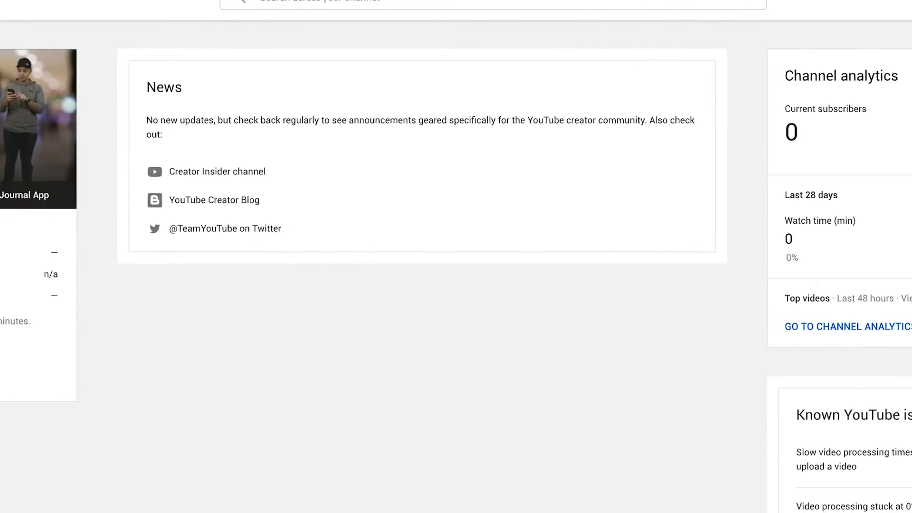
left_click(73, 304)
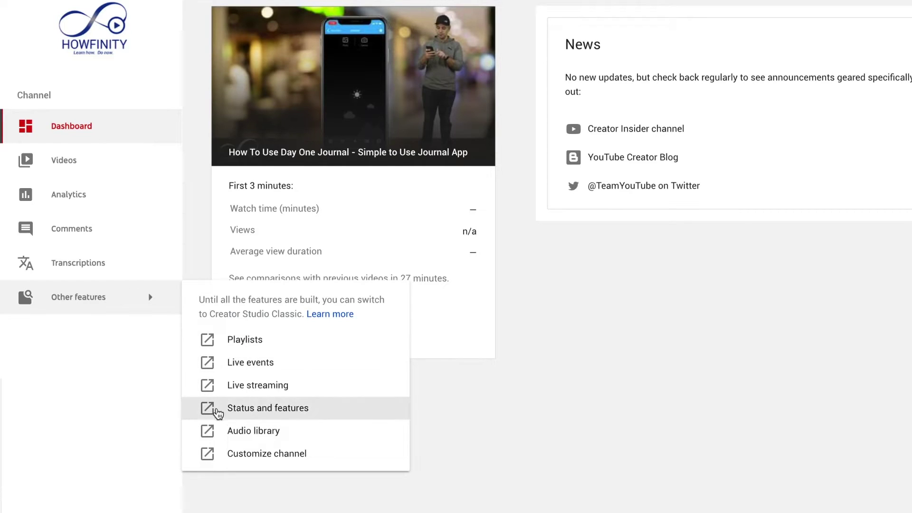
- Open the channel's Status and features page from the Other features list
left_click(264, 414)
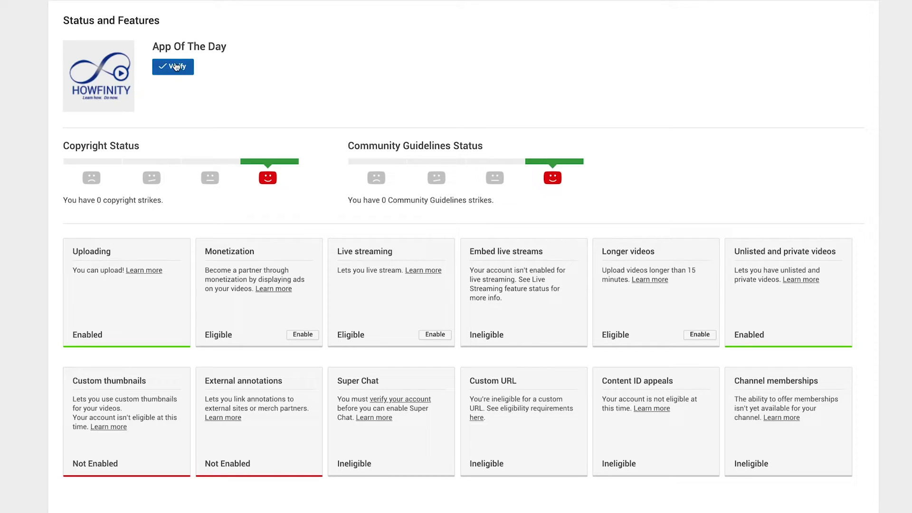
- Verify the channel by text message, submitting a phone number and the 6-digit code
left_click(174, 70)
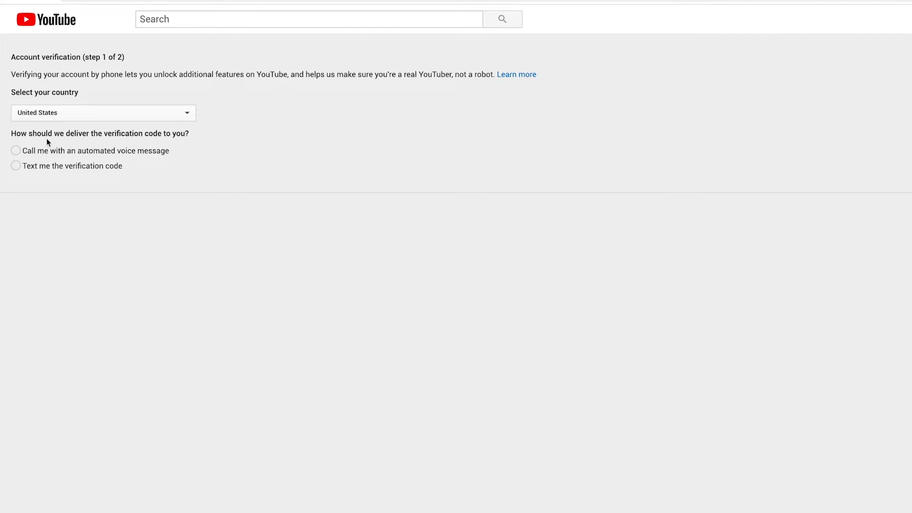
left_click(23, 171)
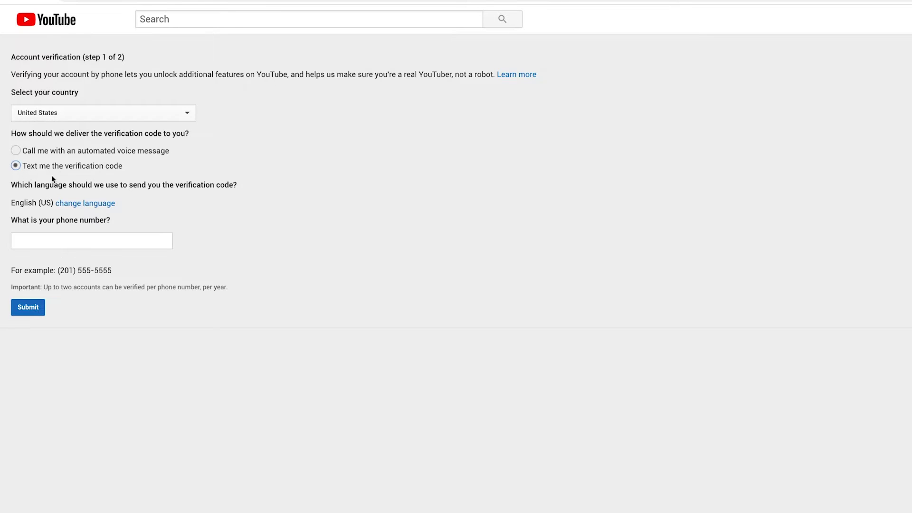
left_click(45, 244)
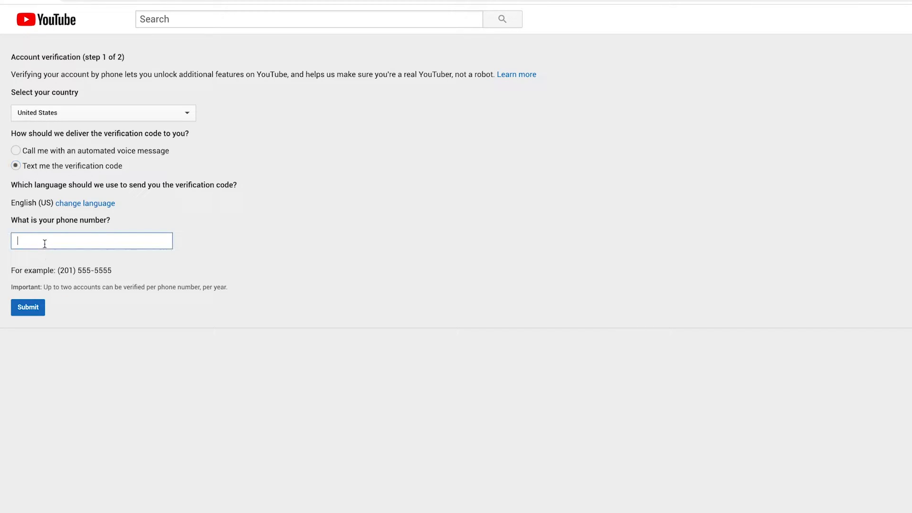
left_click(24, 310)
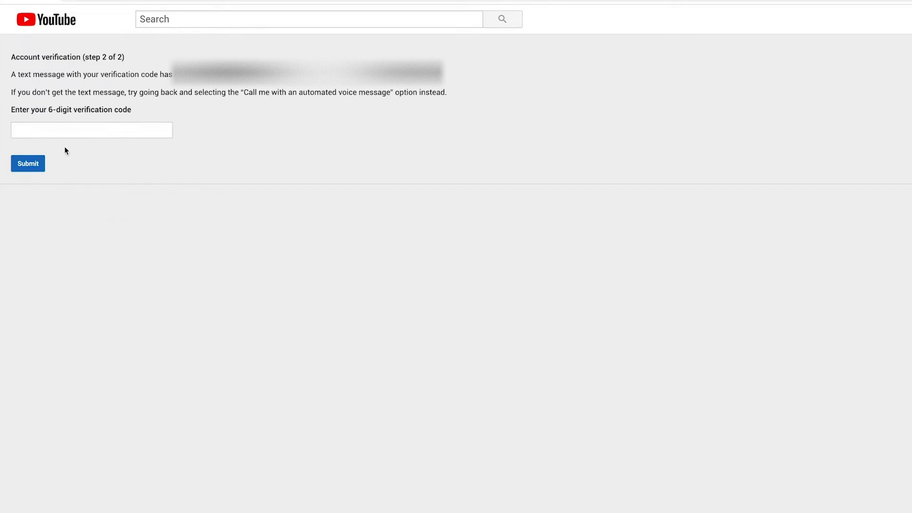
left_click(69, 129)
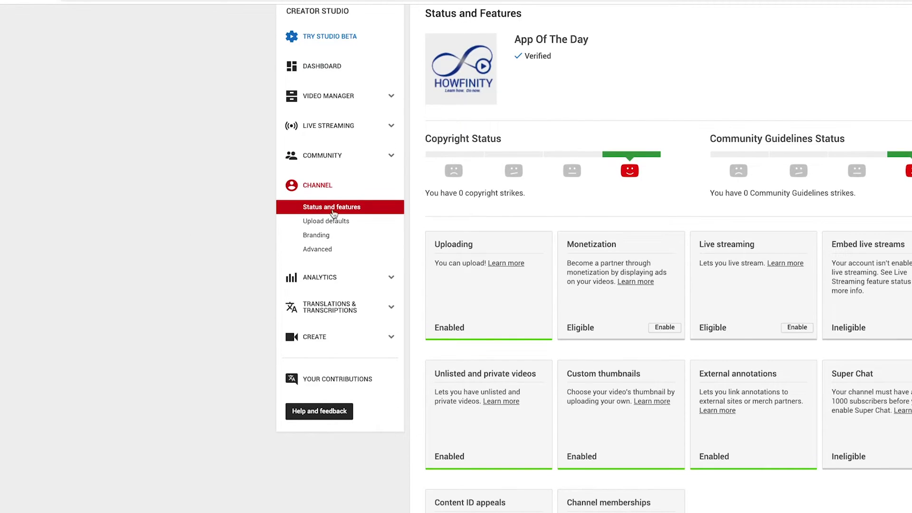
- Switch Creator Studio to the new Studio beta and list the channel's uploaded videos
scroll(253, 214, "up", 1)
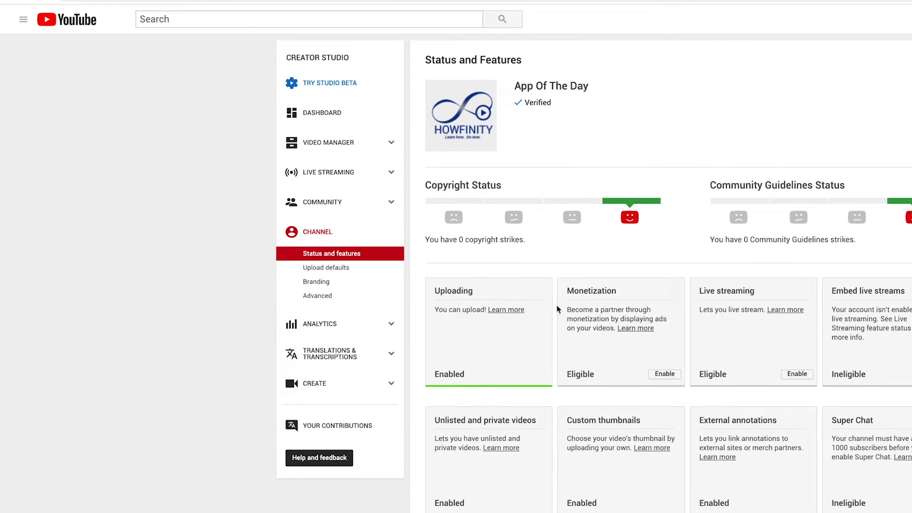
left_click(335, 91)
left_click(55, 287)
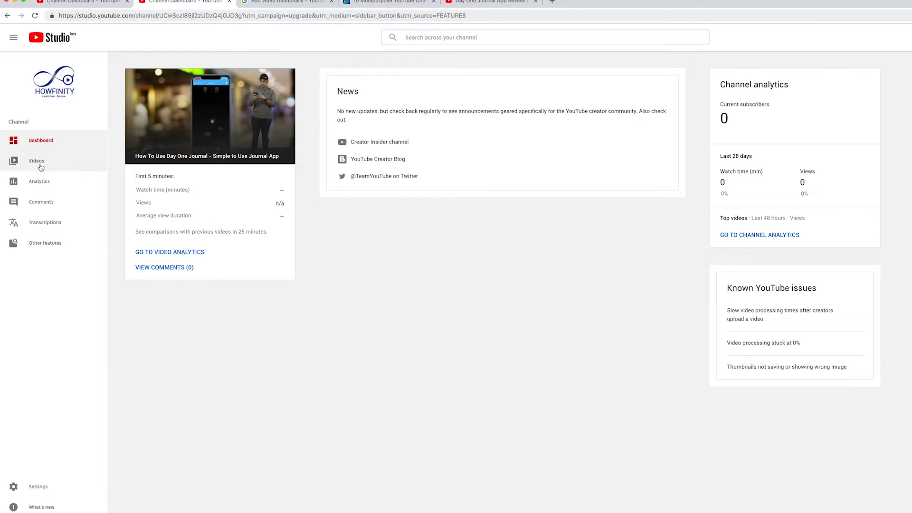
left_click(40, 167)
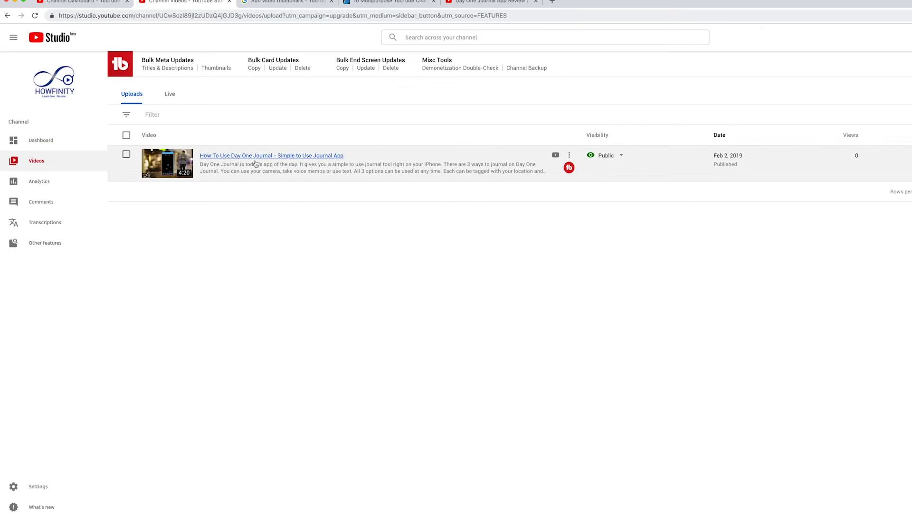
- Open the Day One Journal video's details and select its third auto-generated thumbnail
left_click(243, 156)
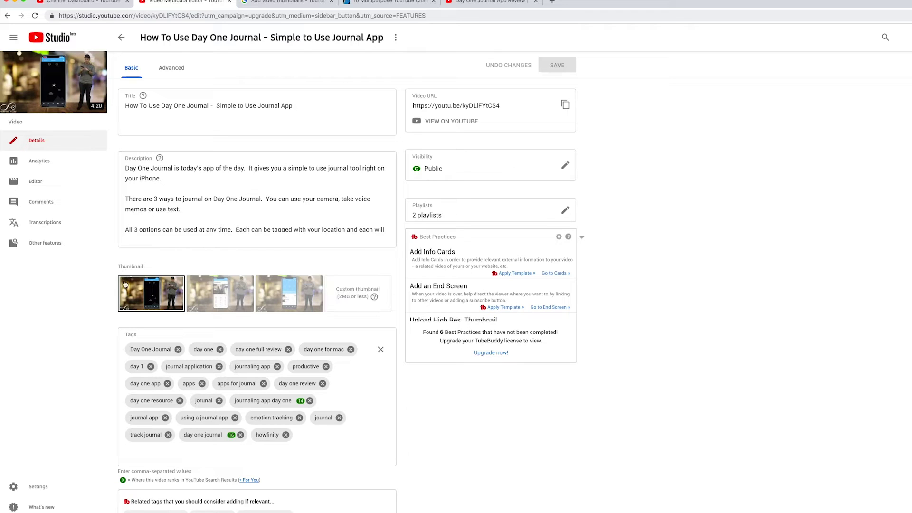
left_click(220, 290)
left_click(266, 293)
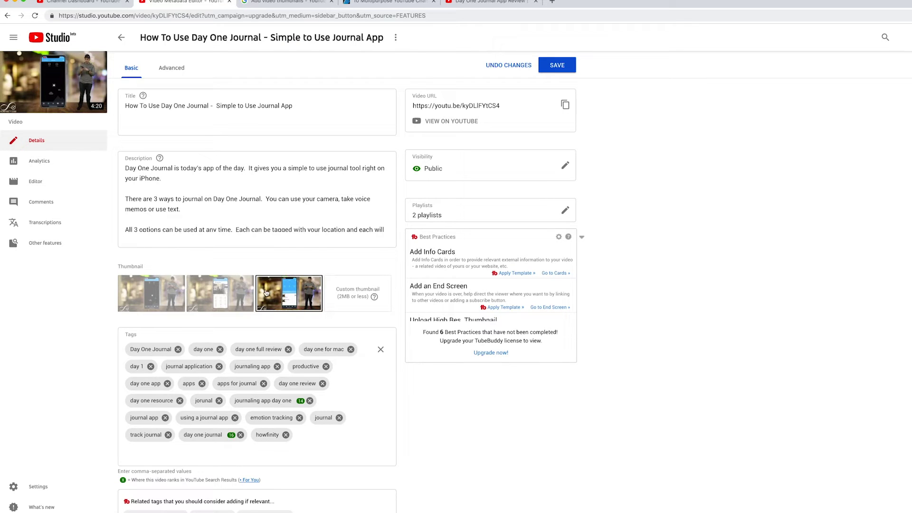
- Upload day one journal.jpg as the Day One Journal video's custom thumbnail
left_click(354, 301)
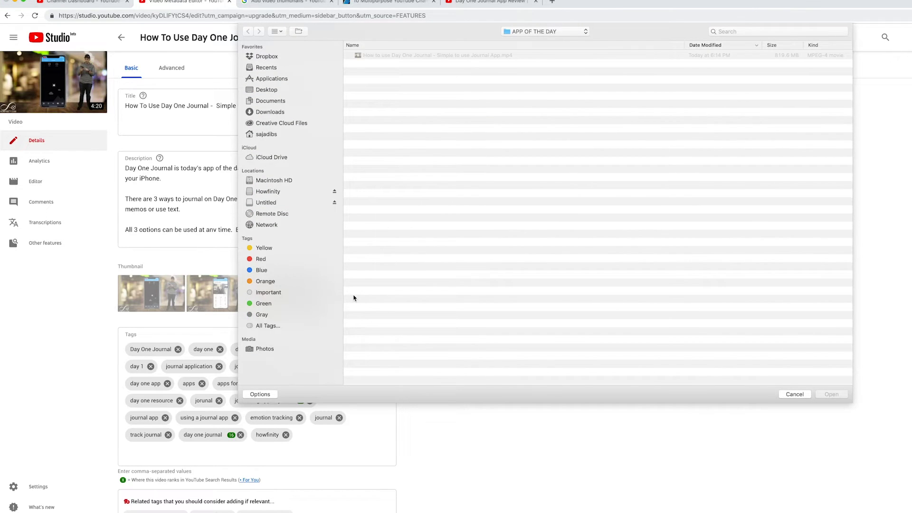
left_click(287, 57)
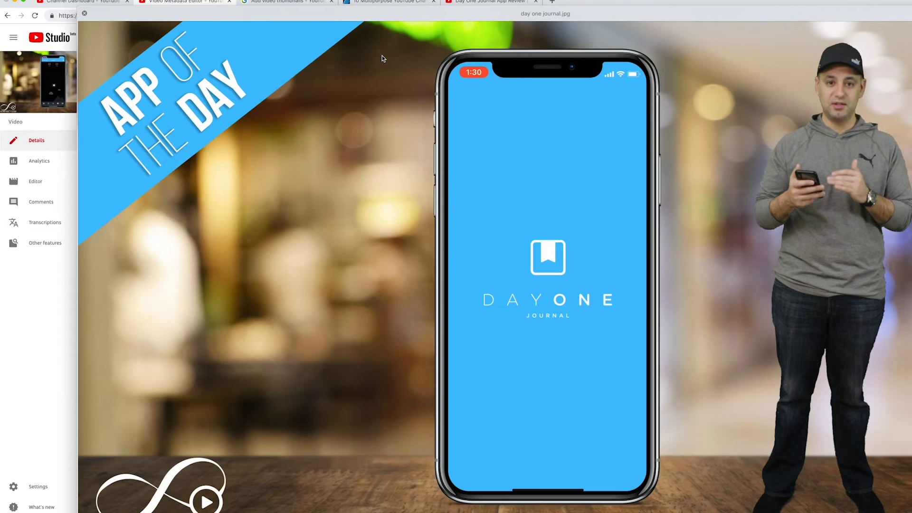
key("space")
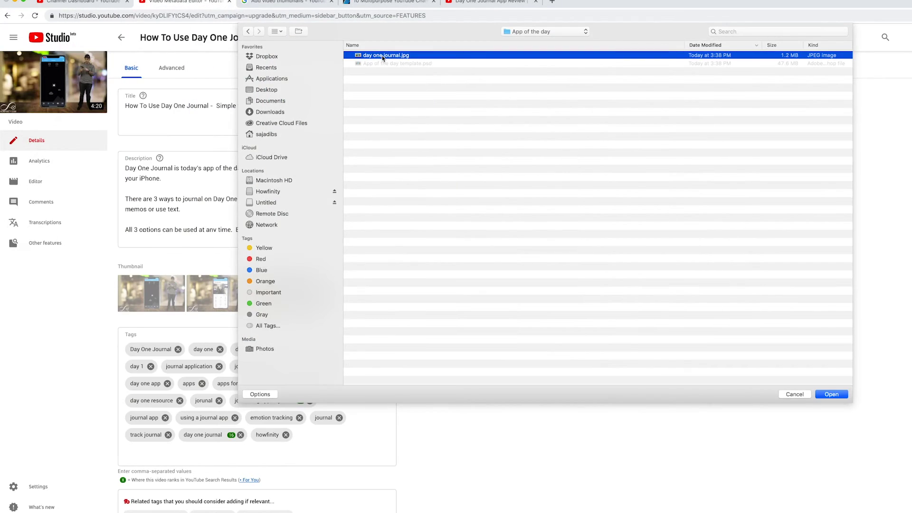
double_click(383, 56)
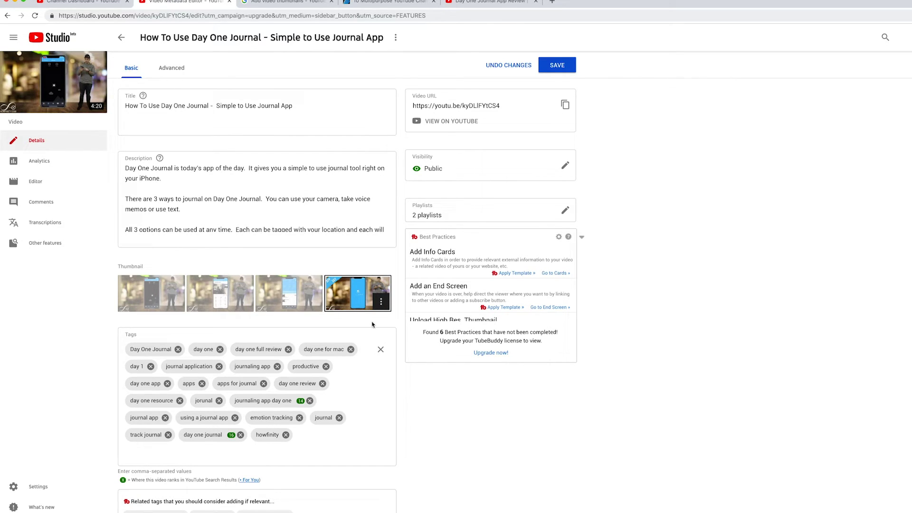
- Cancel the extra image chooser and save the video with its new custom thumbnail
left_click(381, 301)
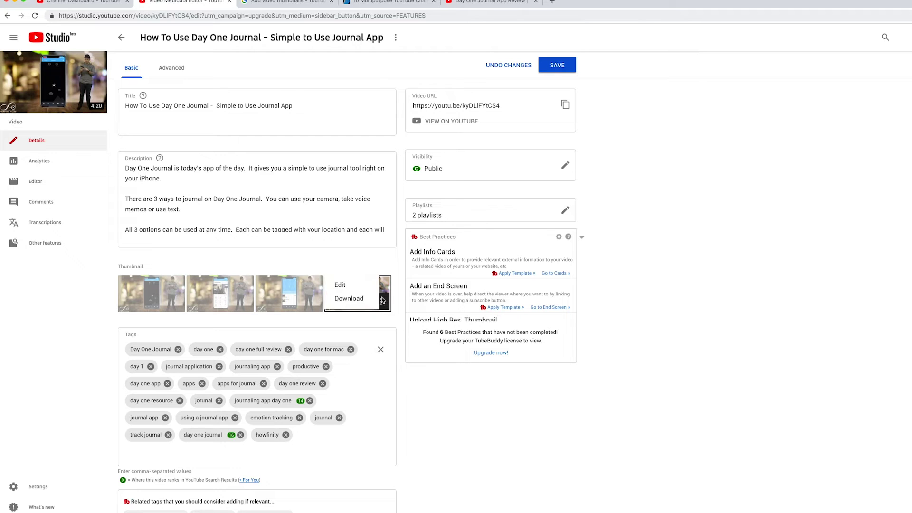
left_click(343, 286)
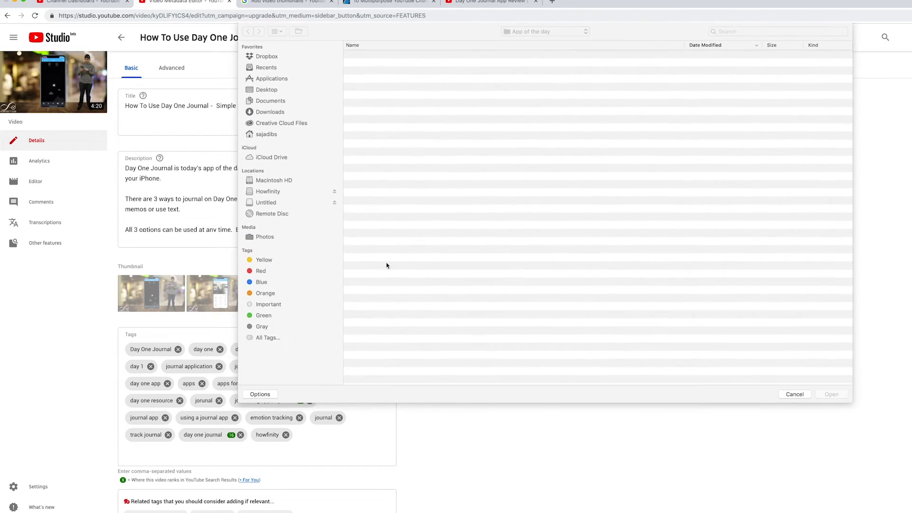
left_click(793, 394)
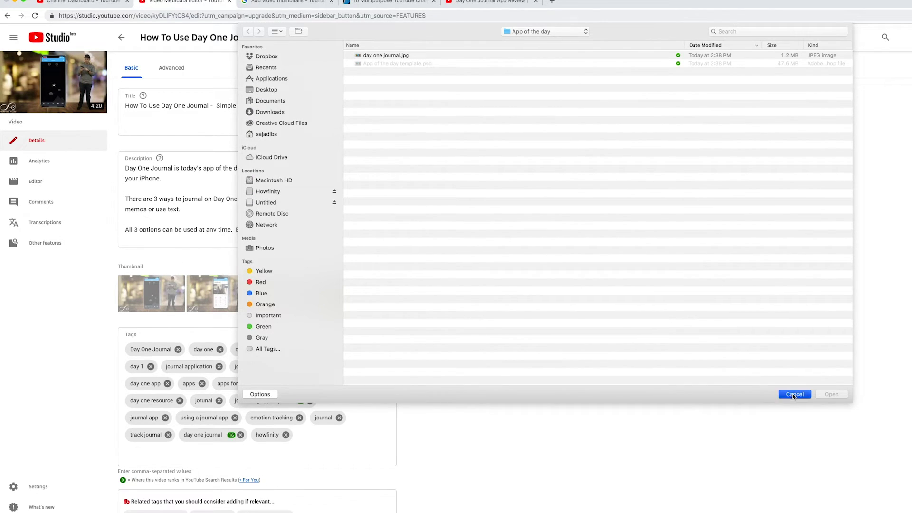
left_click(557, 65)
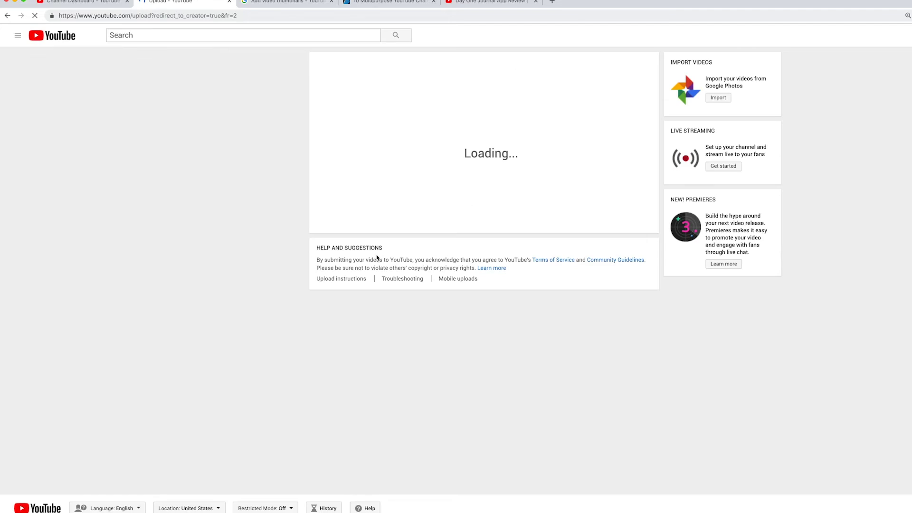
- Upload the Day One Journal video file as a new YouTube video
left_click(497, 123)
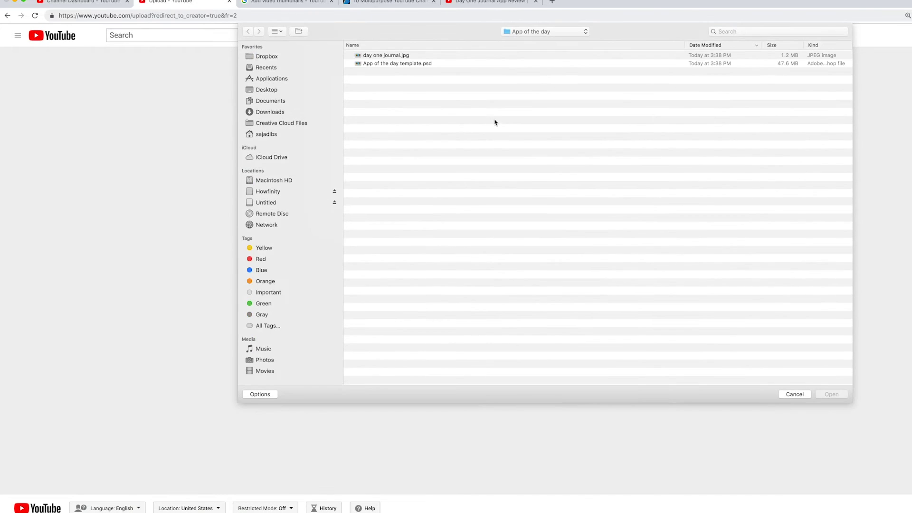
double_click(394, 64)
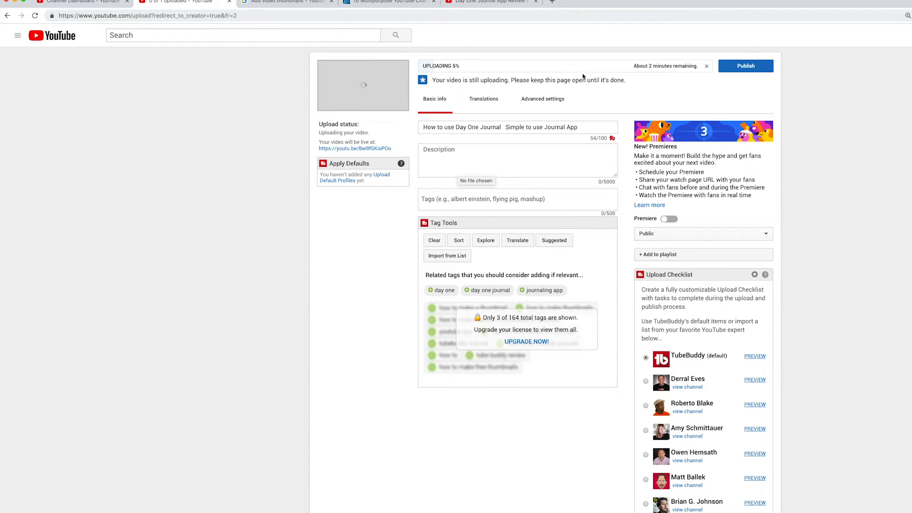
scroll(607, 470, "down", 3)
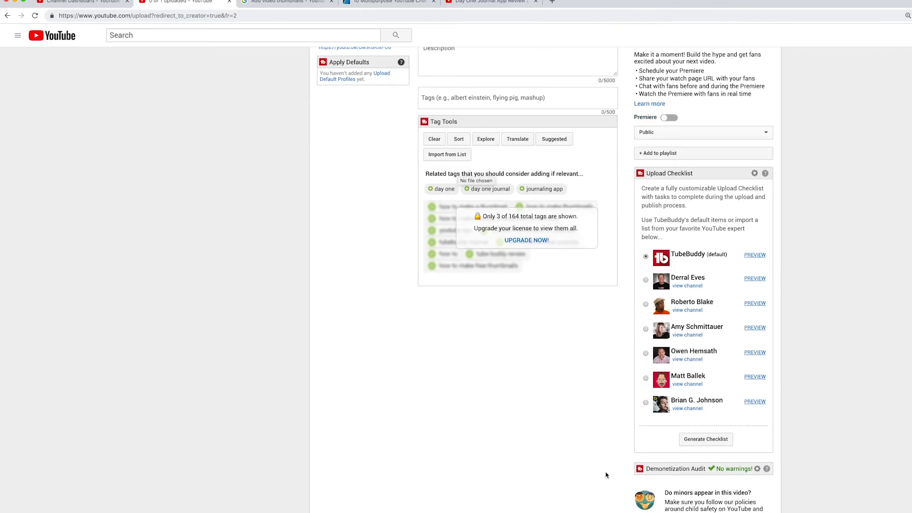
scroll(562, 400, "up", 3)
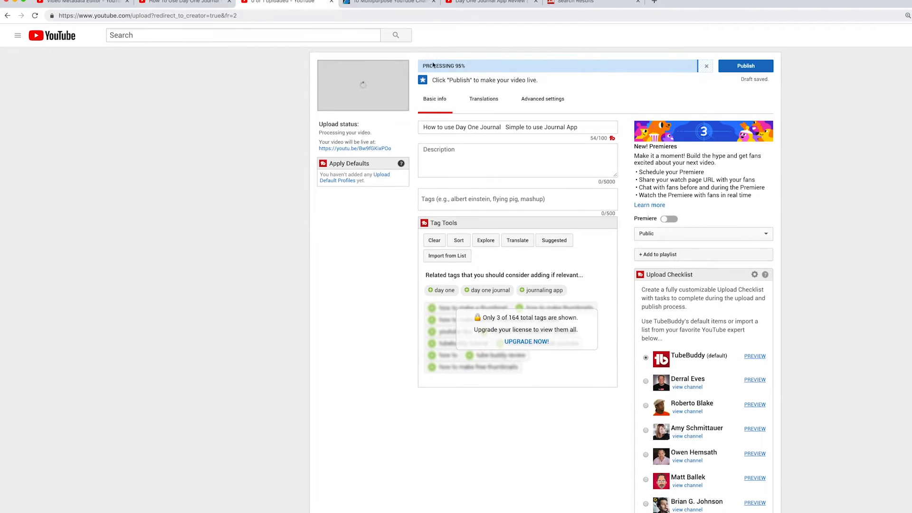
scroll(494, 182, "down", 8)
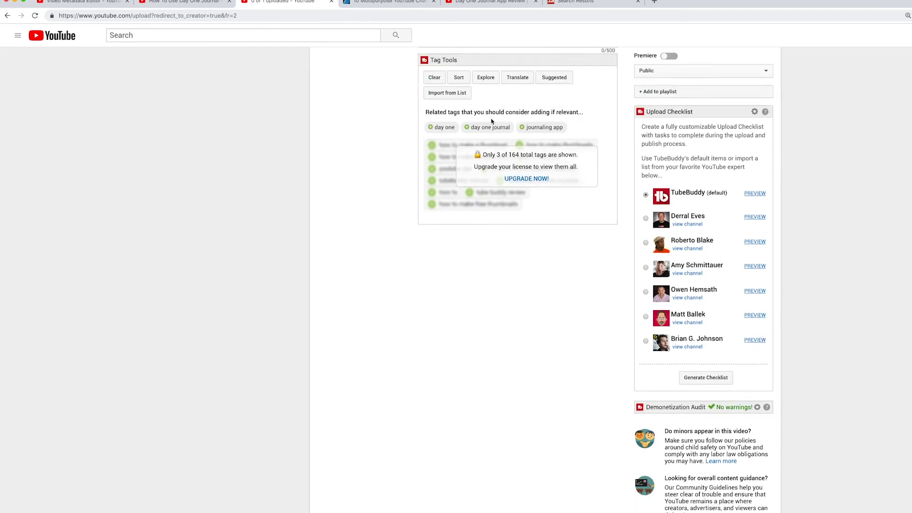
scroll(494, 183, "down", 3)
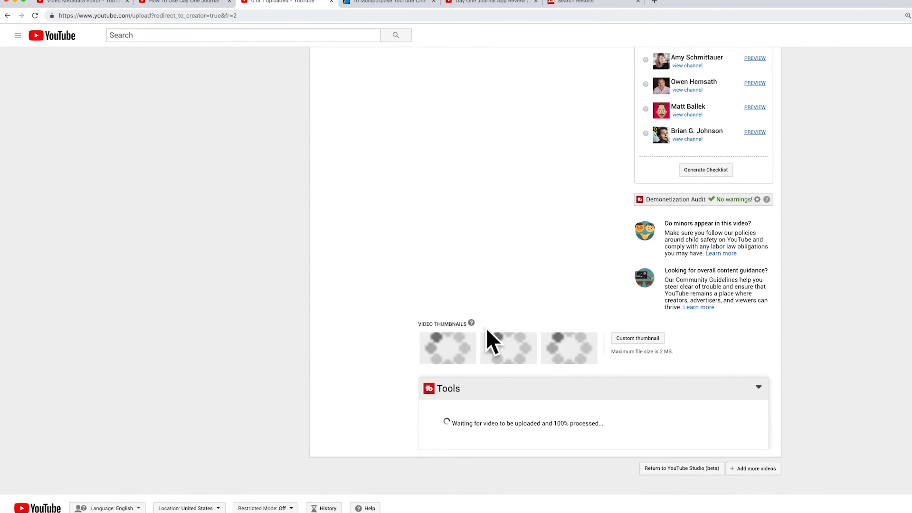
mouse_move(528, 355)
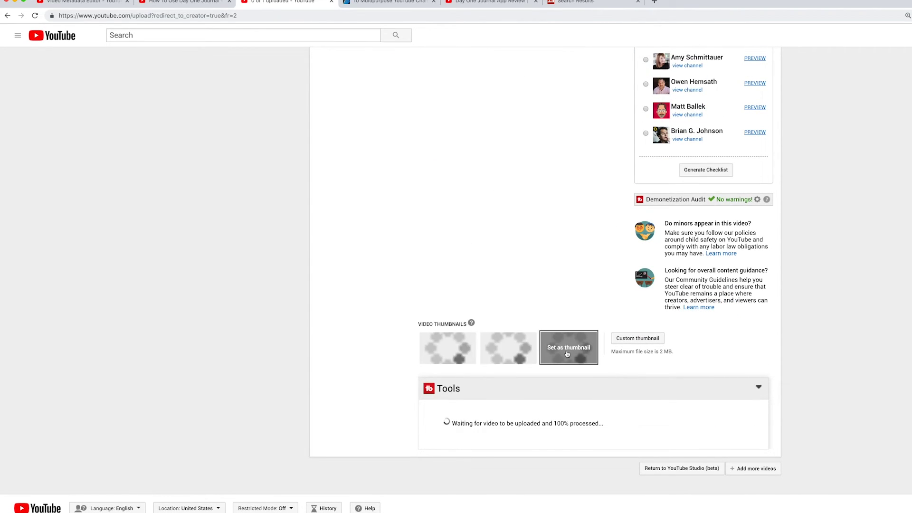
mouse_move(465, 356)
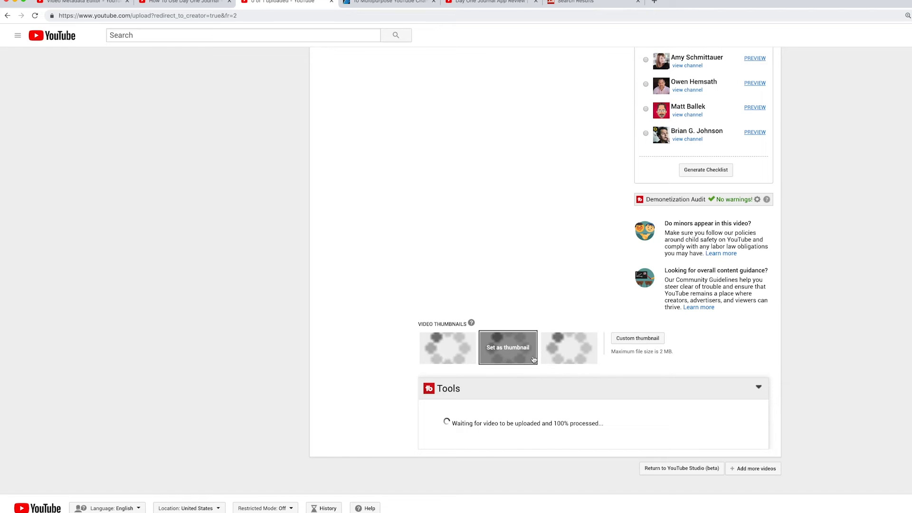
mouse_move(559, 352)
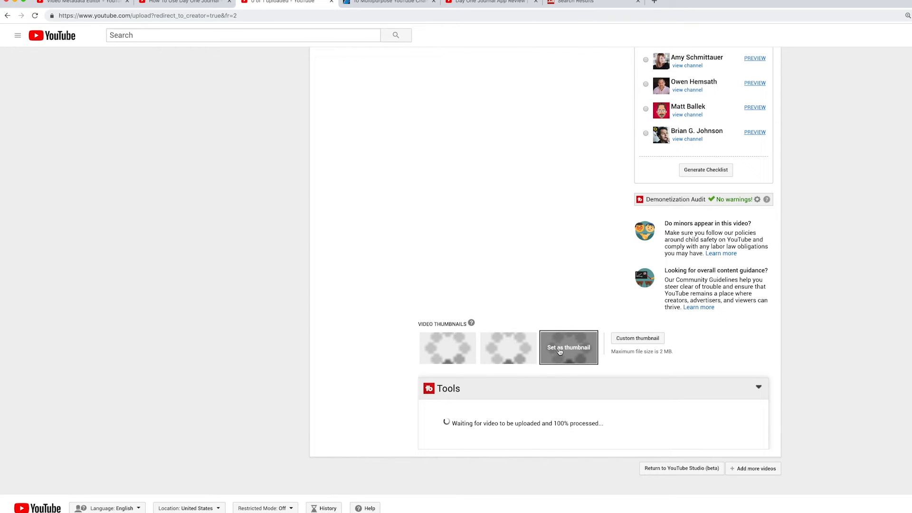
- Preview day one journal.jpg and upload it as the new video's custom thumbnail
left_click(625, 343)
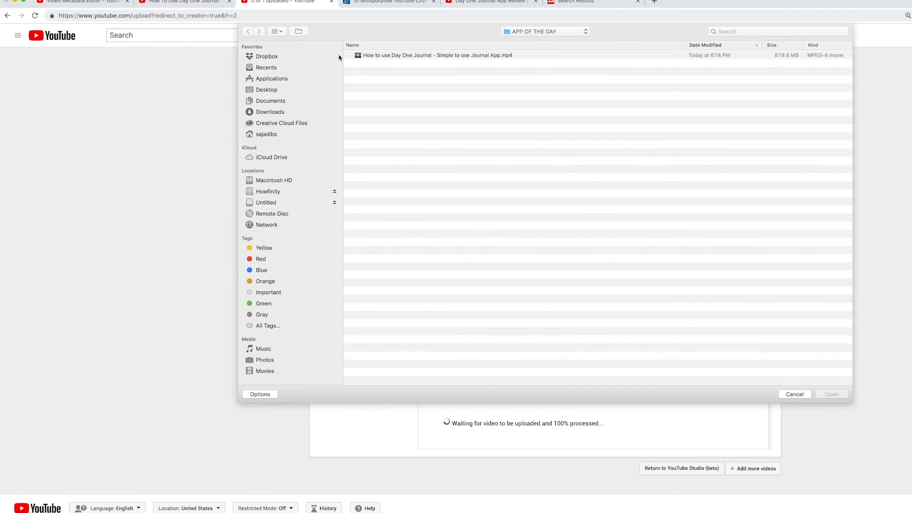
left_click(380, 55)
key("space")
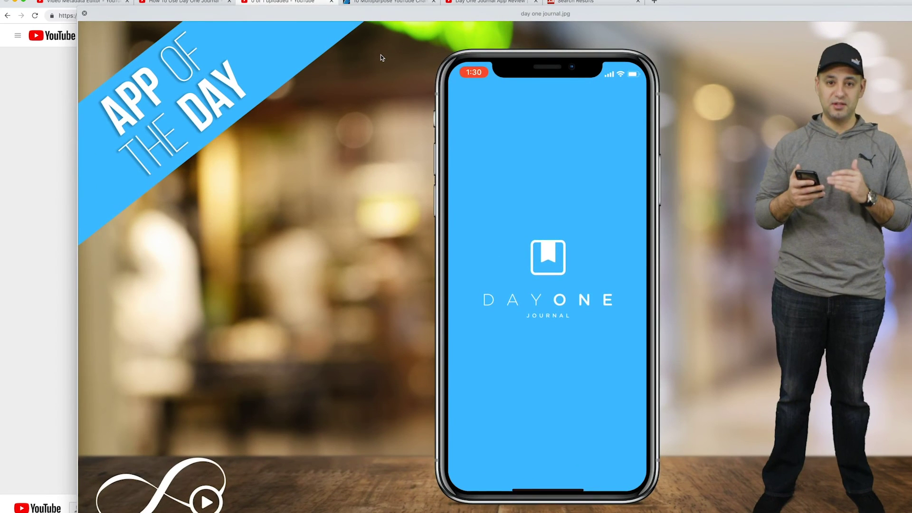
key("space")
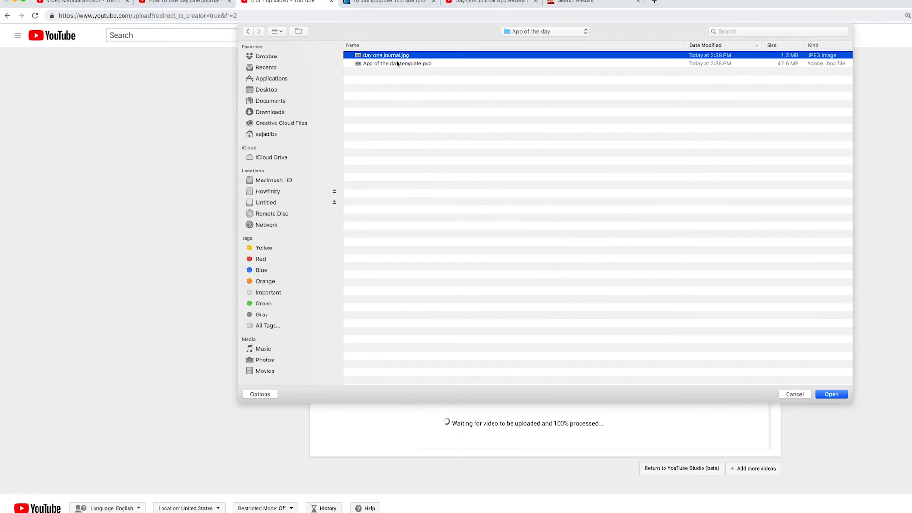
left_click(830, 394)
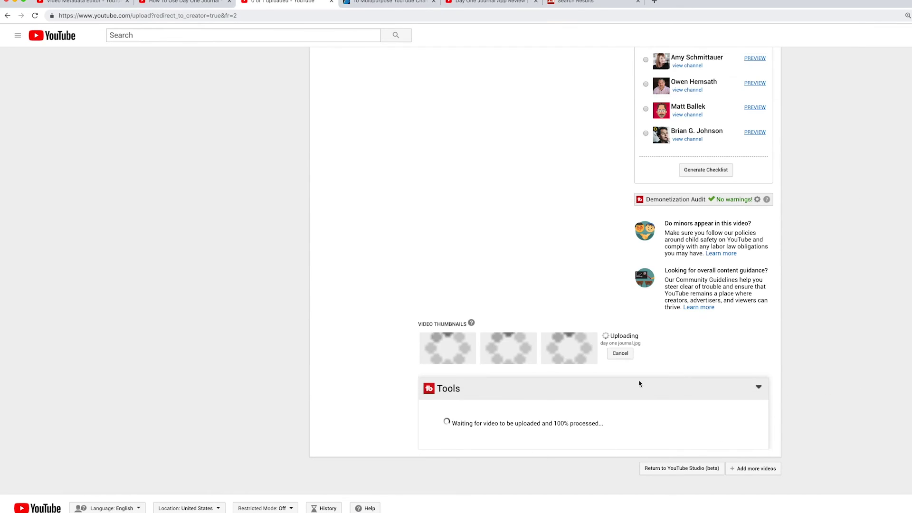
- Look over the new upload's details, then switch to the Day One Journal watch page
mouse_move(577, 356)
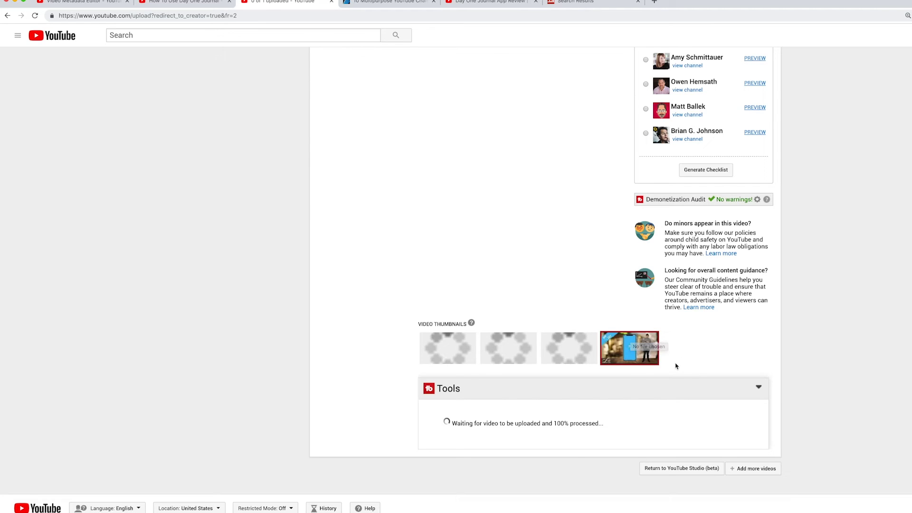
scroll(492, 286, "up", 8)
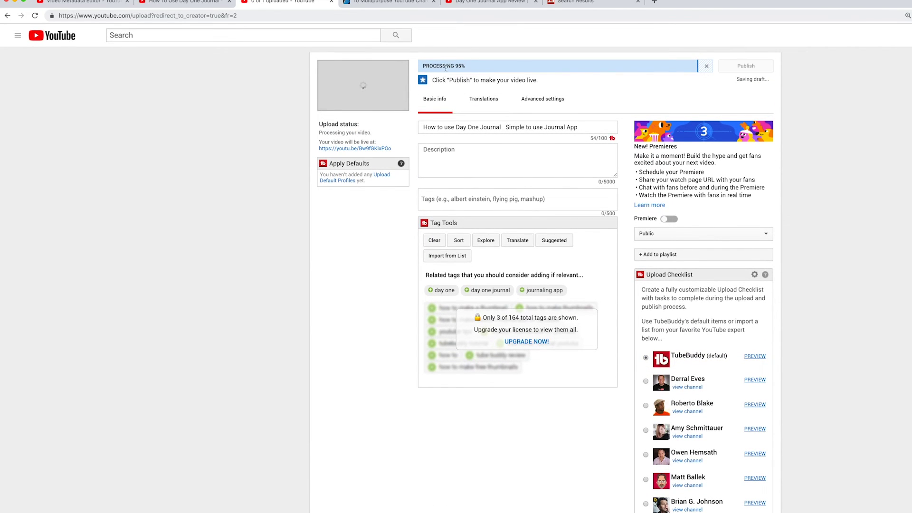
scroll(565, 200, "down", 8)
scroll(654, 328, "up", 8)
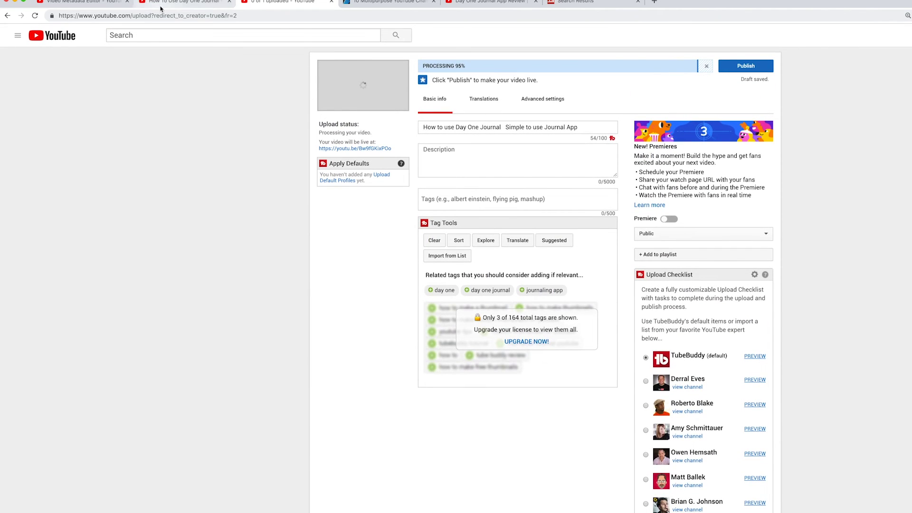
left_click(184, 2)
- Return to the video's Studio details and open, then dismiss, the custom thumbnail's options menu
left_click(90, 2)
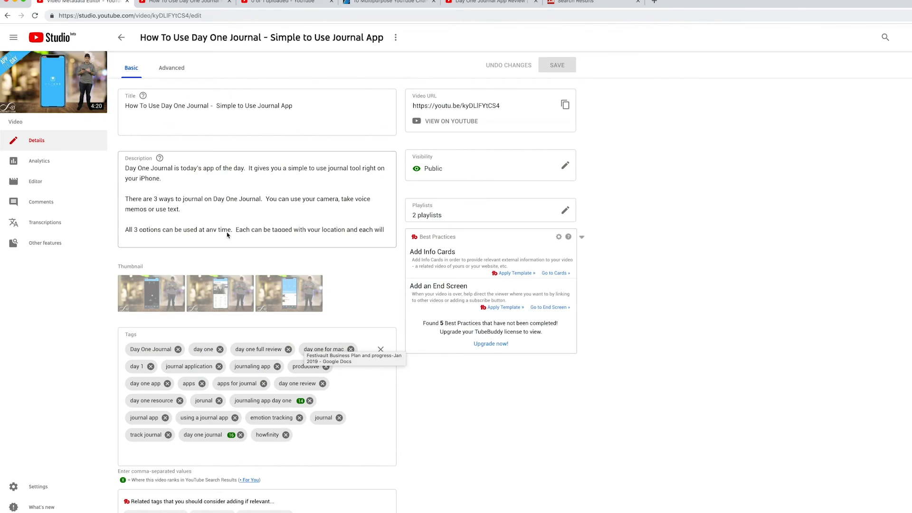
left_click(382, 302)
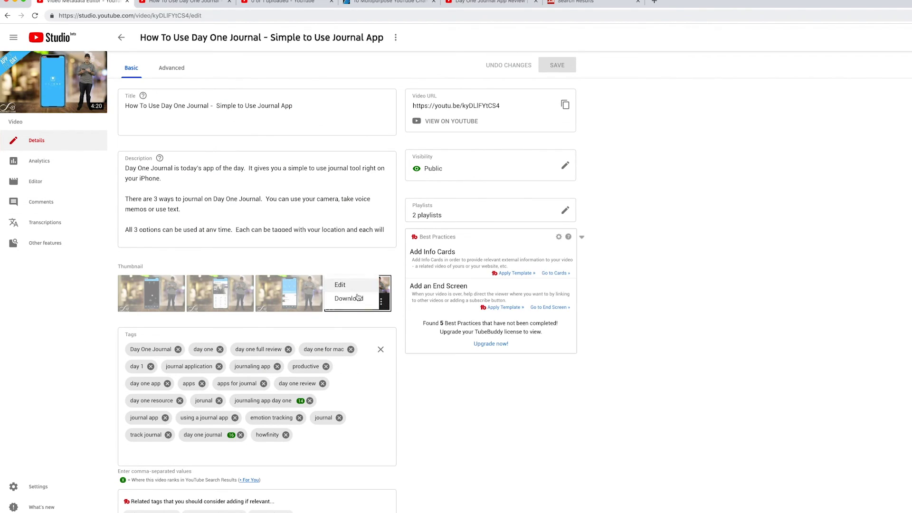
left_click(334, 266)
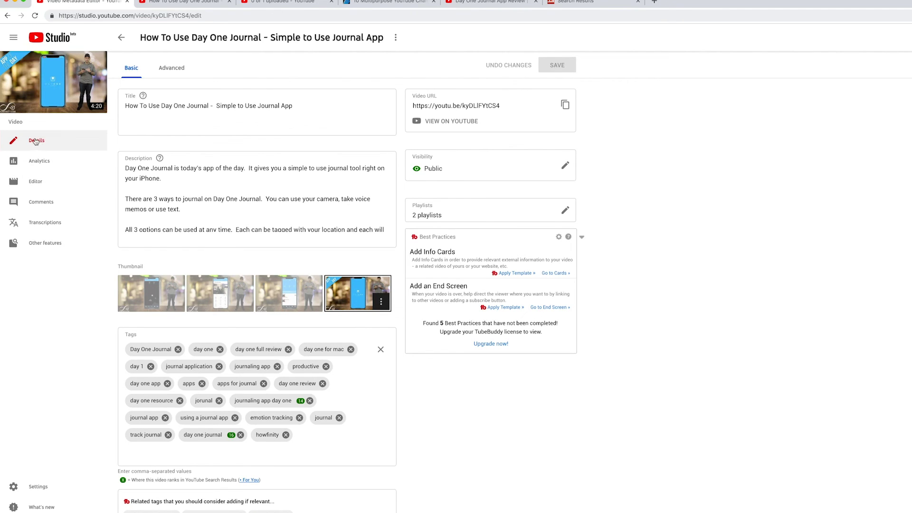